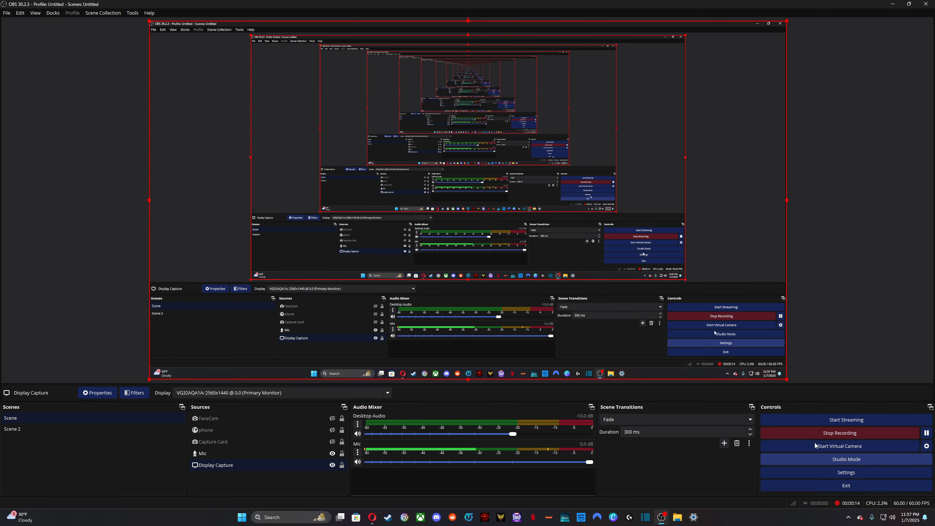
# Open the program settings and look through the General options.
pyautogui.click(837, 471)
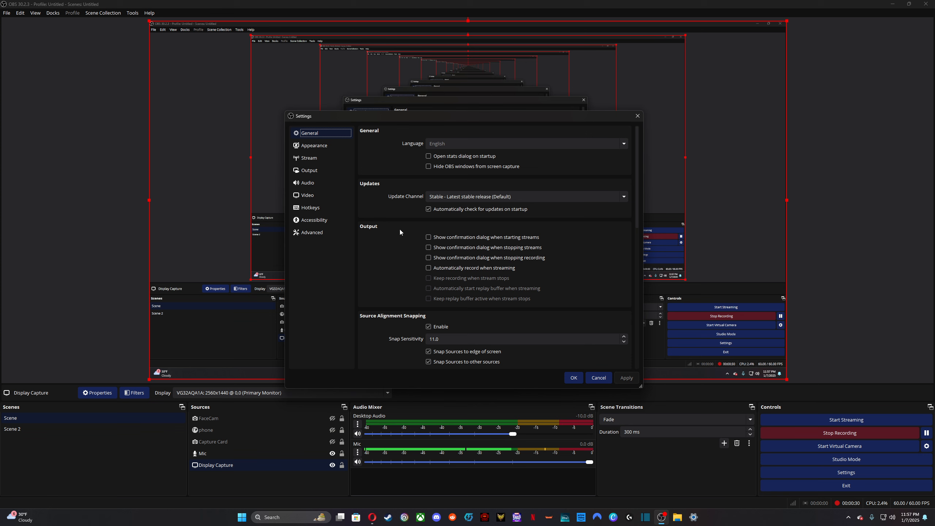
pyautogui.scroll(-2, 402, 236)
pyautogui.scroll(-4, 384, 280)
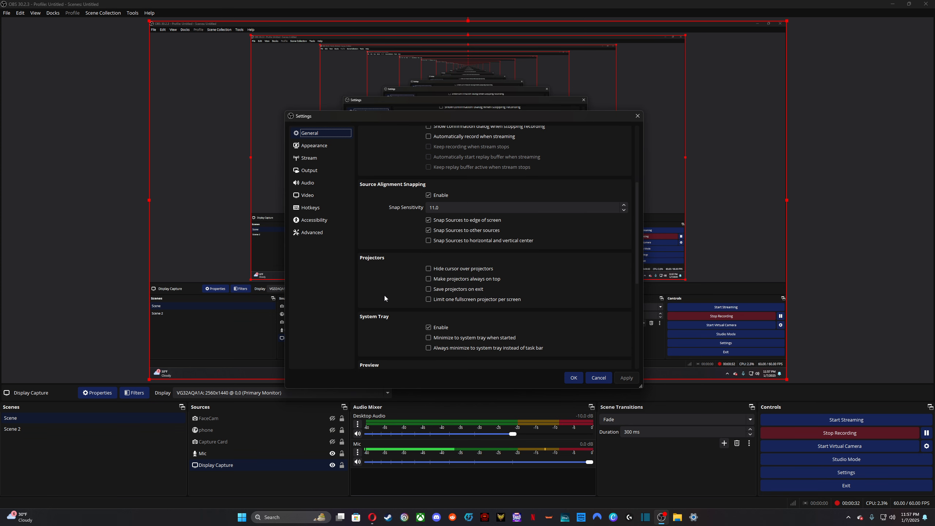
pyautogui.scroll(-2, 384, 295)
pyautogui.scroll(4, 387, 300)
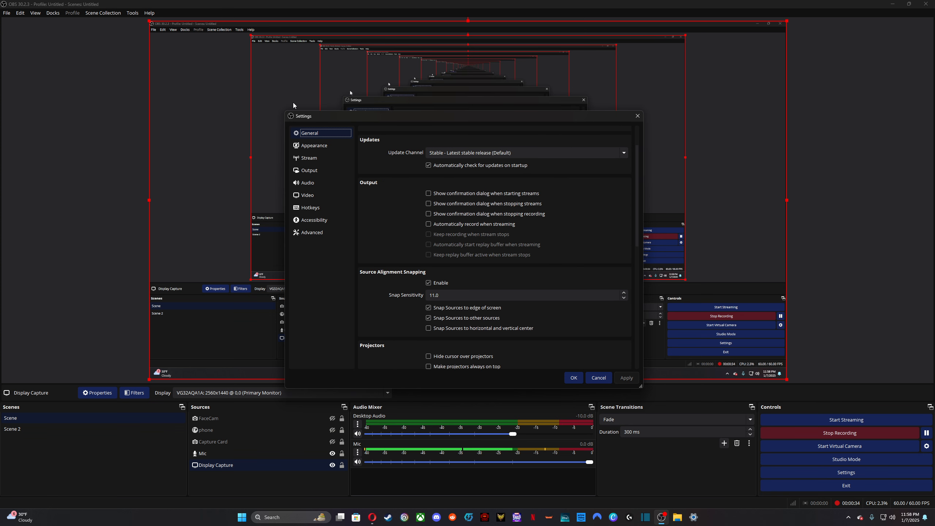
# Set the streaming service to Twitch using a stream key, with the server on Auto (Recommended).
pyautogui.click(320, 158)
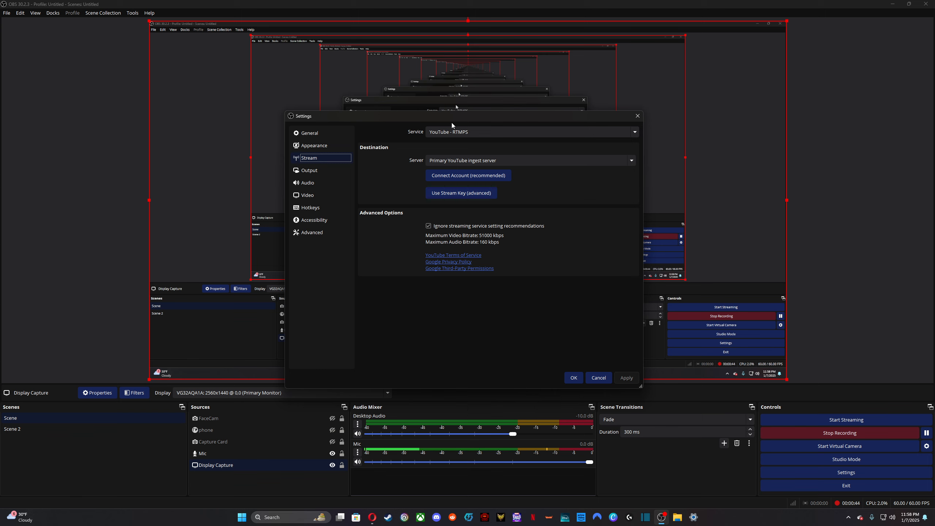
pyautogui.click(467, 132)
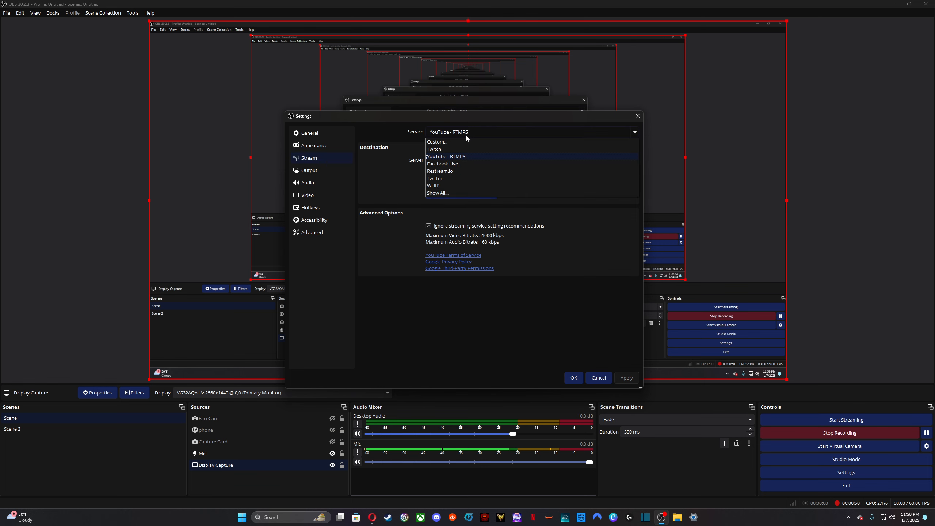
pyautogui.click(442, 151)
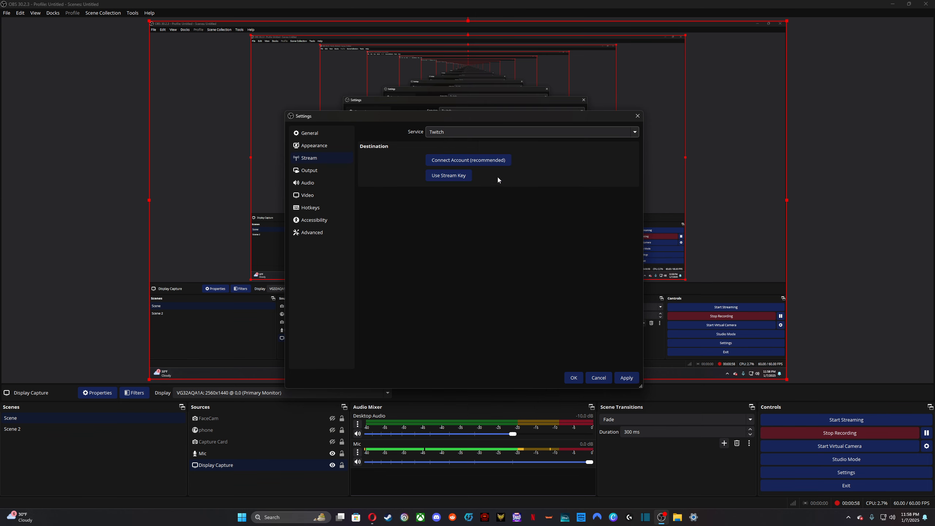
pyautogui.click(457, 177)
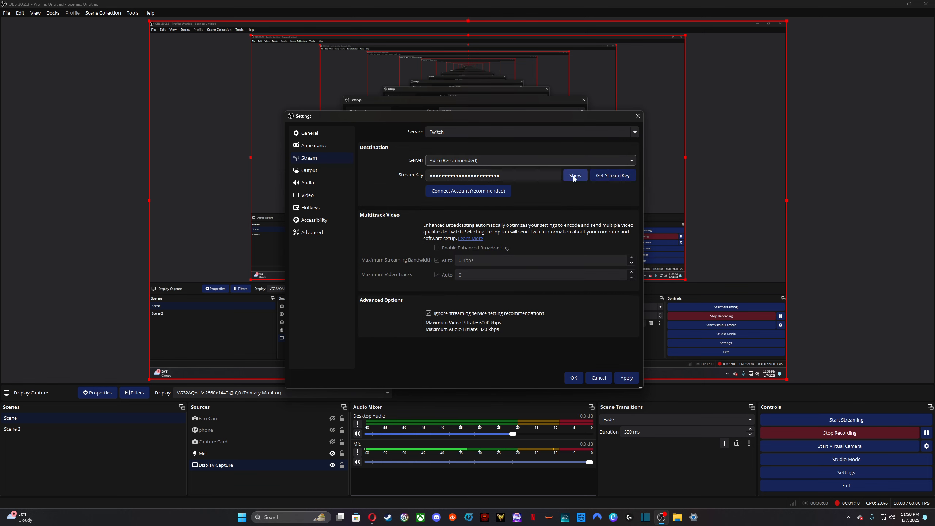
pyautogui.click(450, 160)
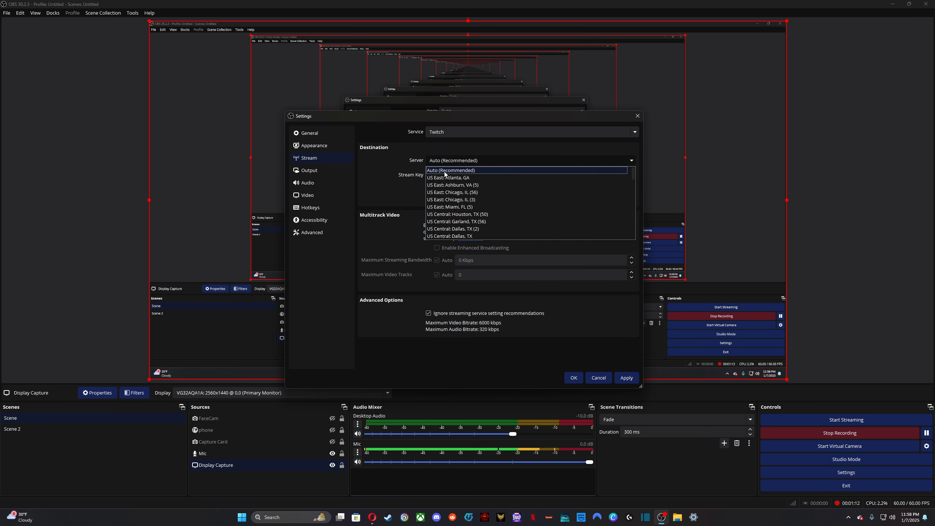
pyautogui.click(450, 171)
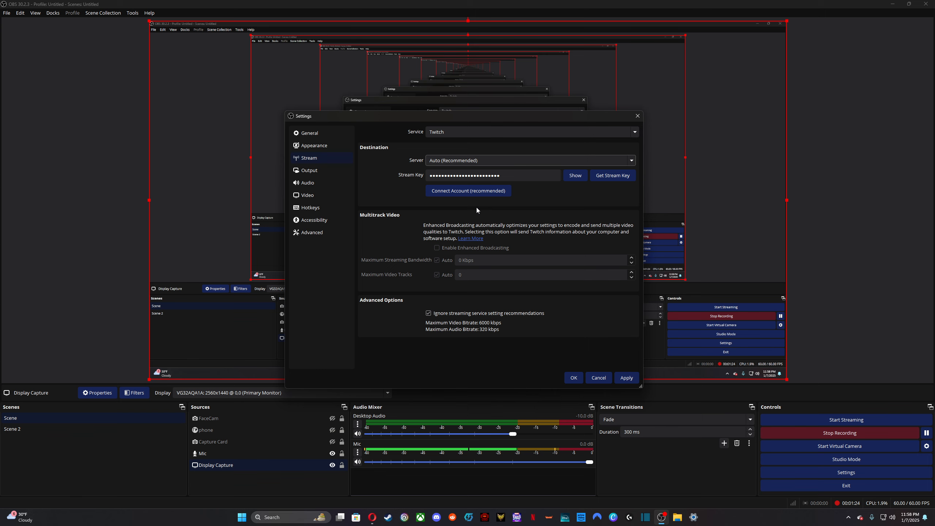
# In the streaming output settings, use CBR rate control and the P7: Slowest (Best Quality) preset.
pyautogui.click(326, 170)
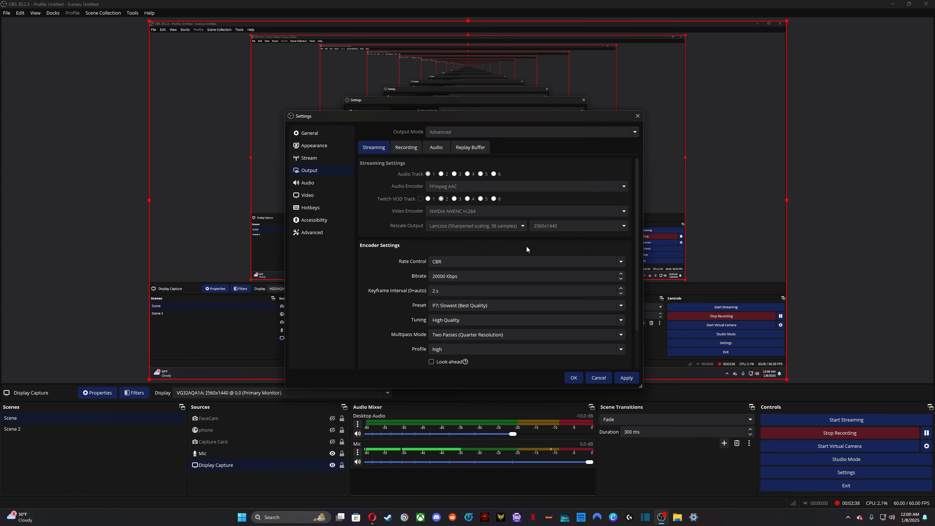
pyautogui.click(446, 262)
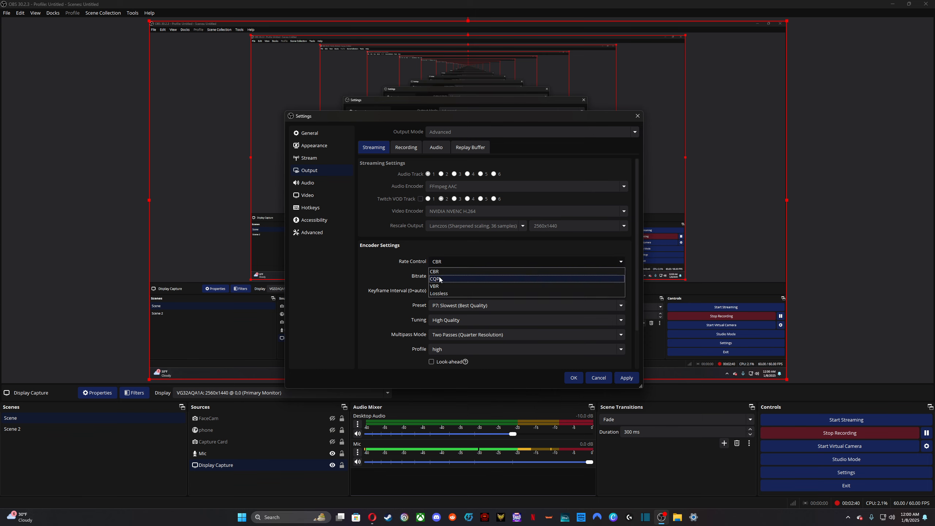
pyautogui.click(443, 272)
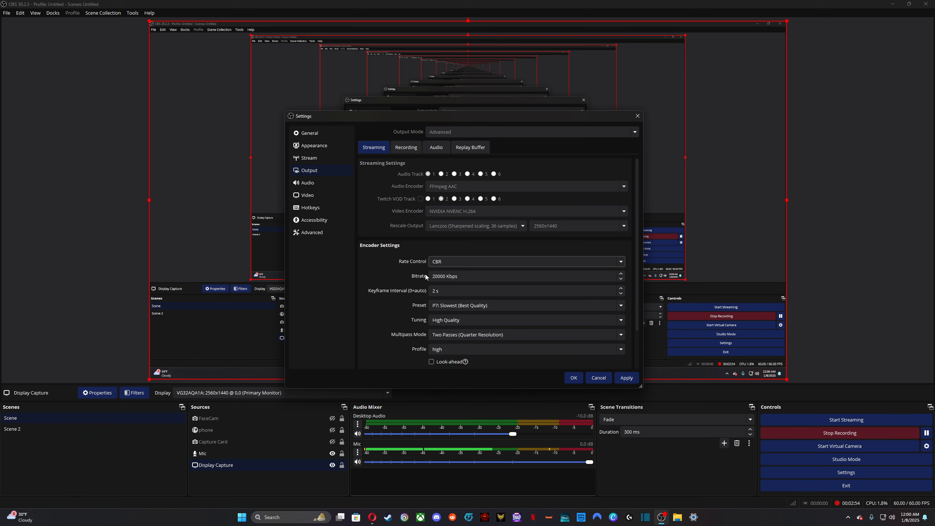
pyautogui.click(439, 305)
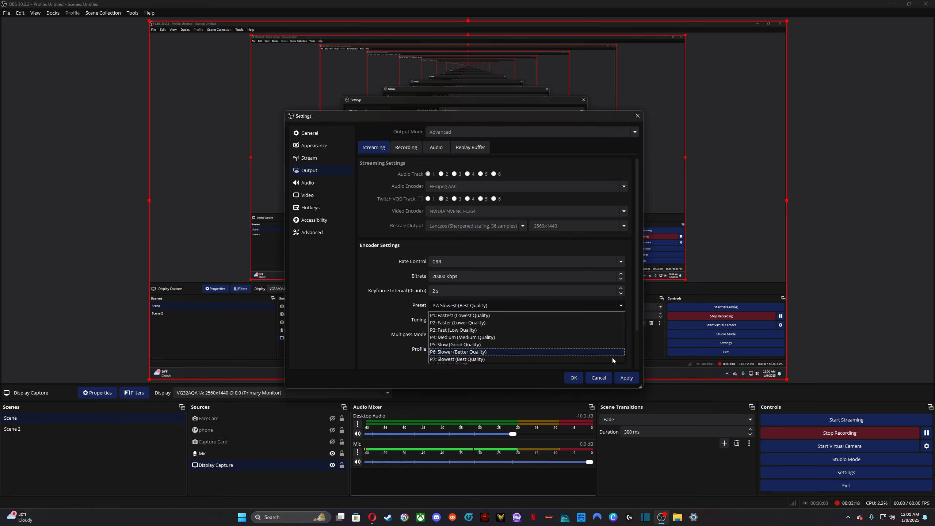
pyautogui.click(541, 305)
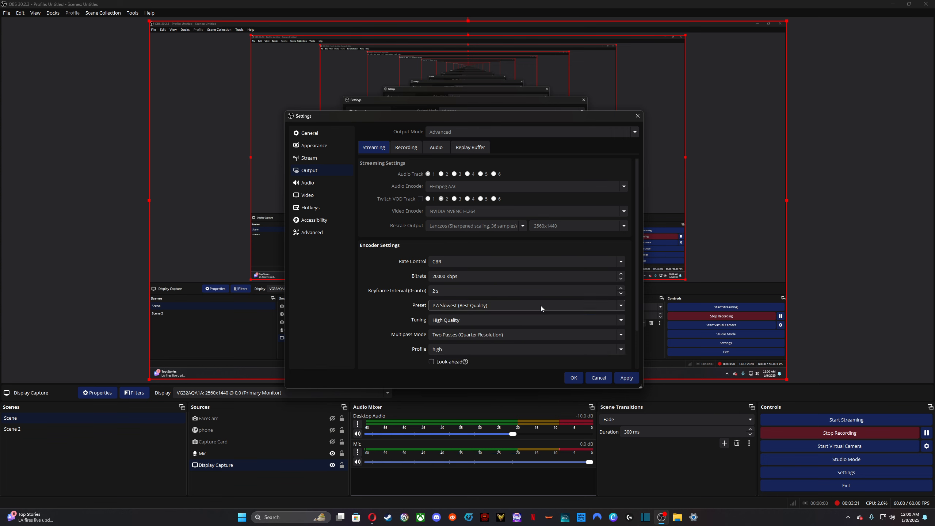
# Choose High Quality as the streaming encoder's tuning.
pyautogui.click(451, 321)
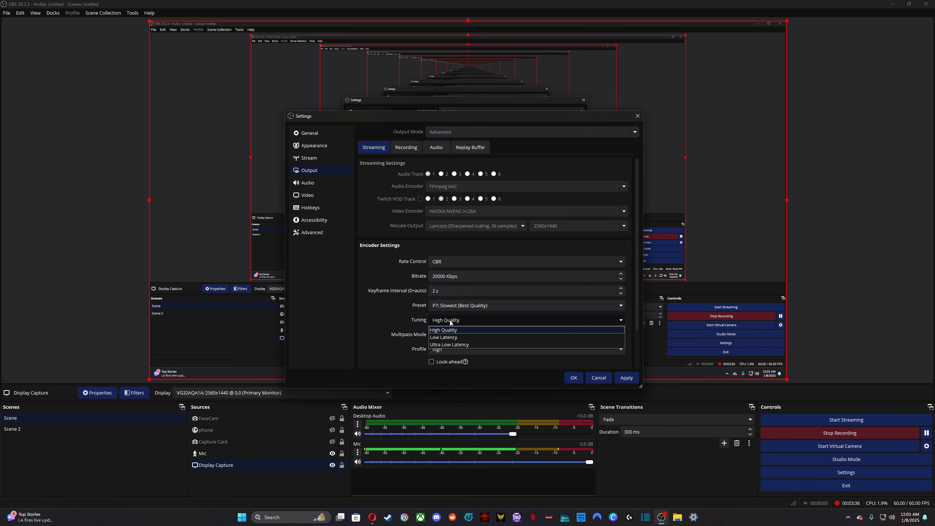
pyautogui.click(448, 331)
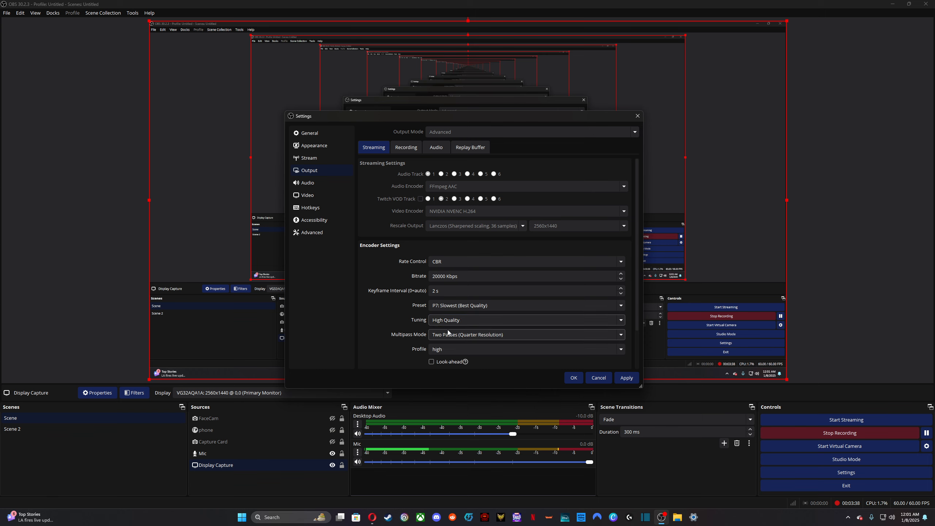
pyautogui.click(452, 323)
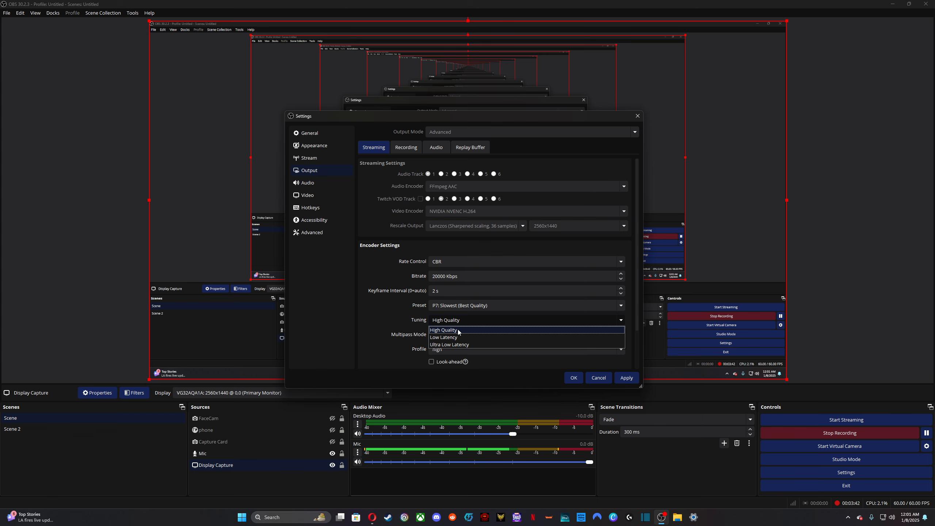
pyautogui.click(458, 331)
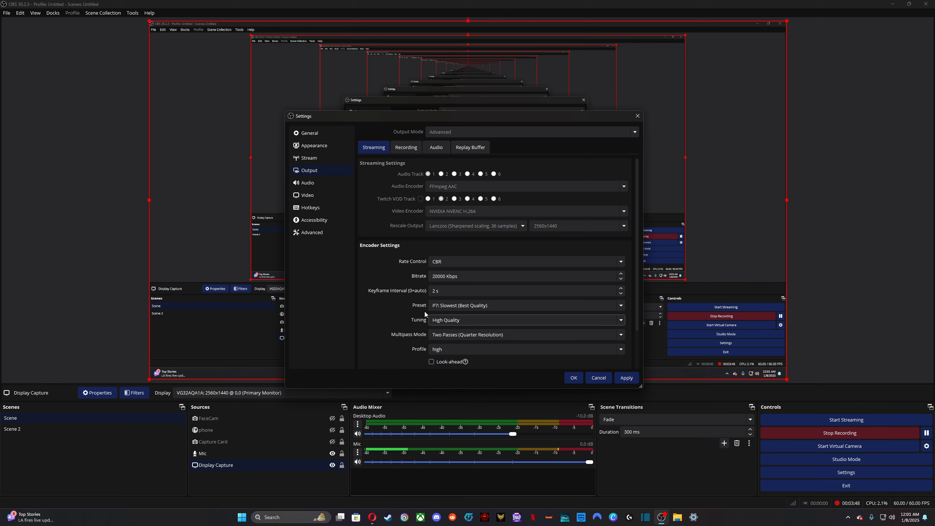
# Choose Two Passes (Quarter Resolution) as the streaming encoder's multipass mode and high as its profile.
pyautogui.click(447, 335)
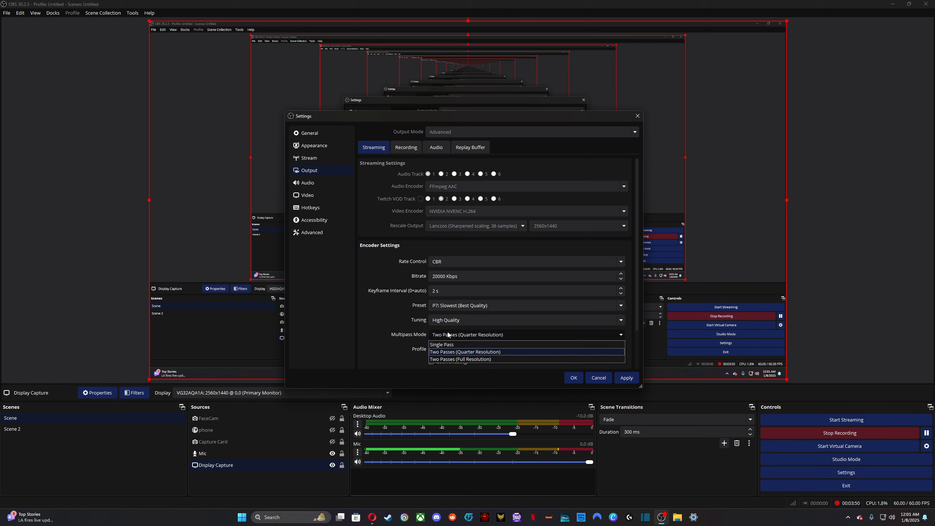
pyautogui.click(473, 353)
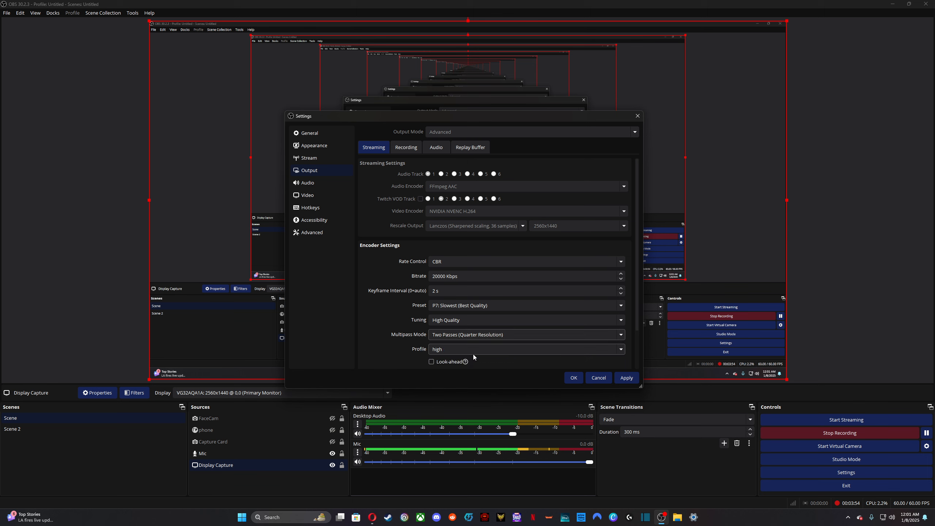
pyautogui.click(444, 349)
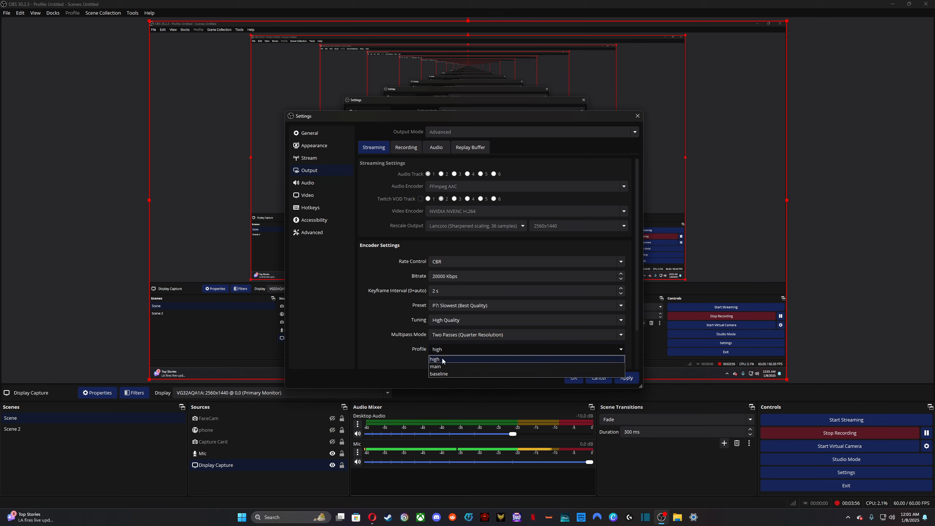
pyautogui.click(450, 354)
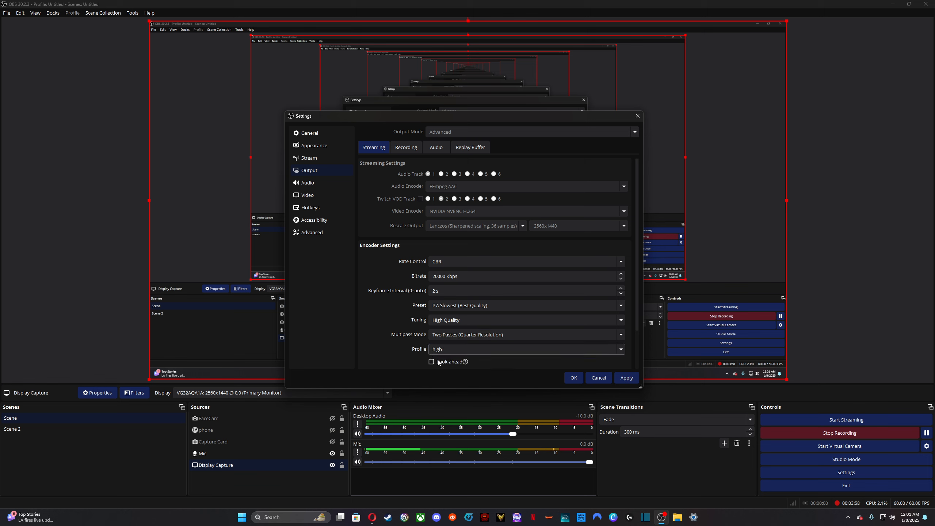
pyautogui.scroll(-2, 411, 279)
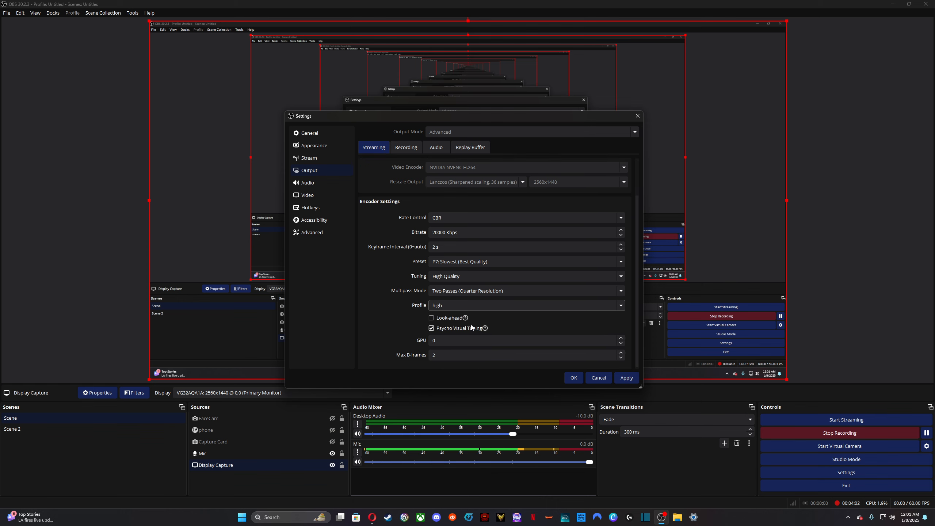
# Go to the recording output settings and keep CBR as the recording encoder's rate control.
pyautogui.click(410, 149)
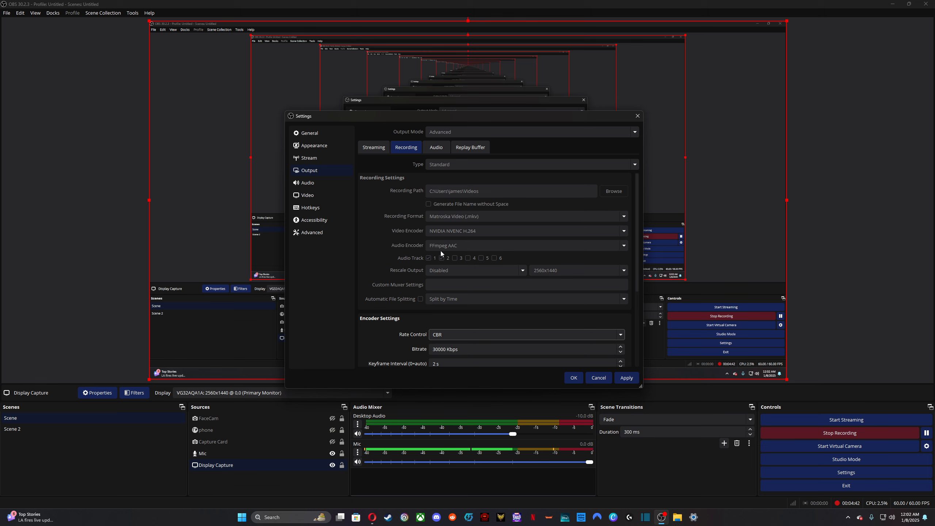
pyautogui.scroll(-2, 443, 263)
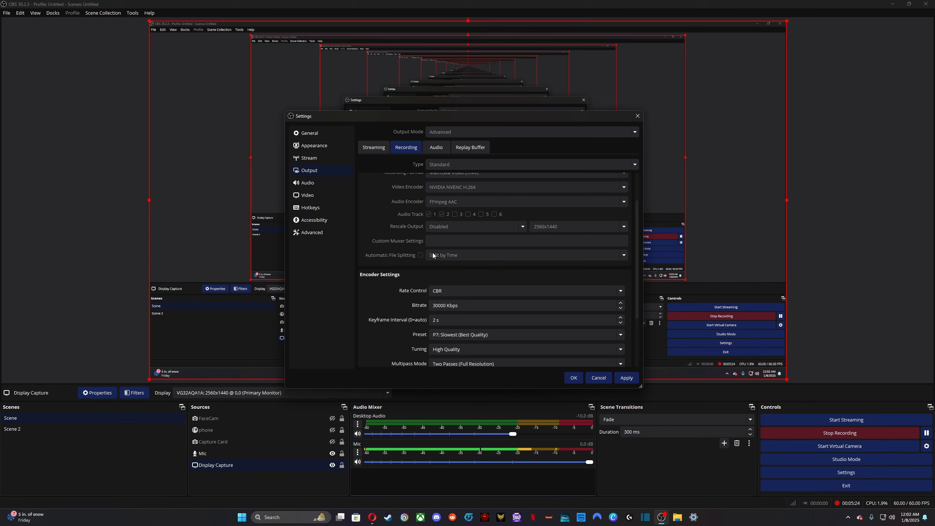
pyautogui.scroll(-2, 460, 268)
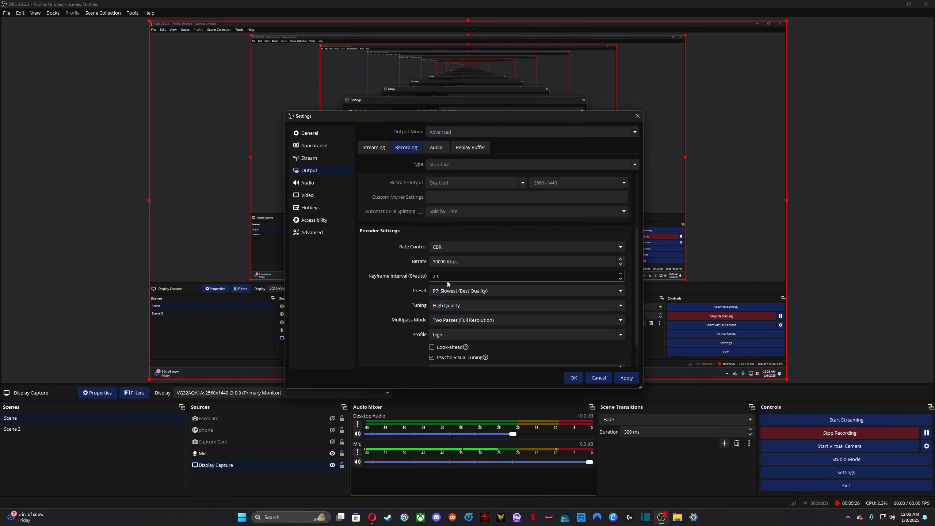
pyautogui.click(441, 248)
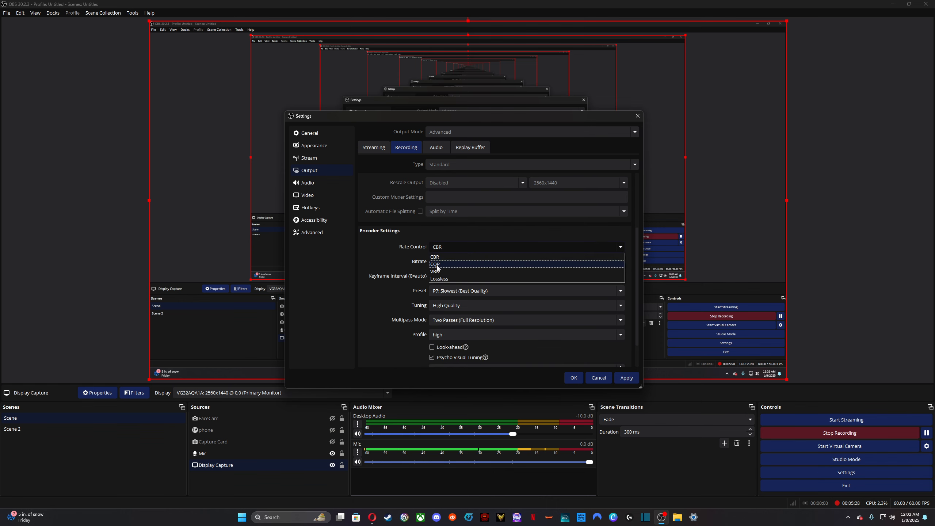
pyautogui.click(436, 248)
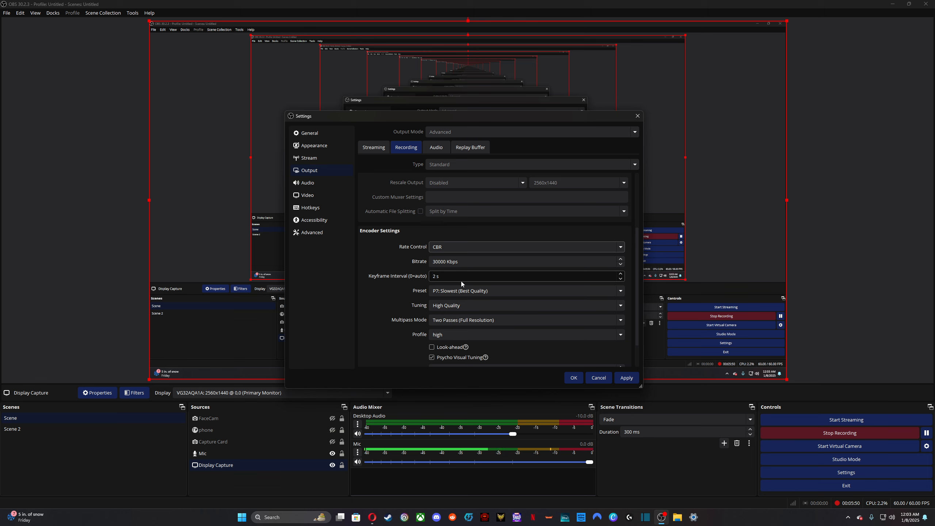
# Choose the P7: Slowest (Best Quality) preset and High Quality tuning for the recording encoder.
pyautogui.click(447, 291)
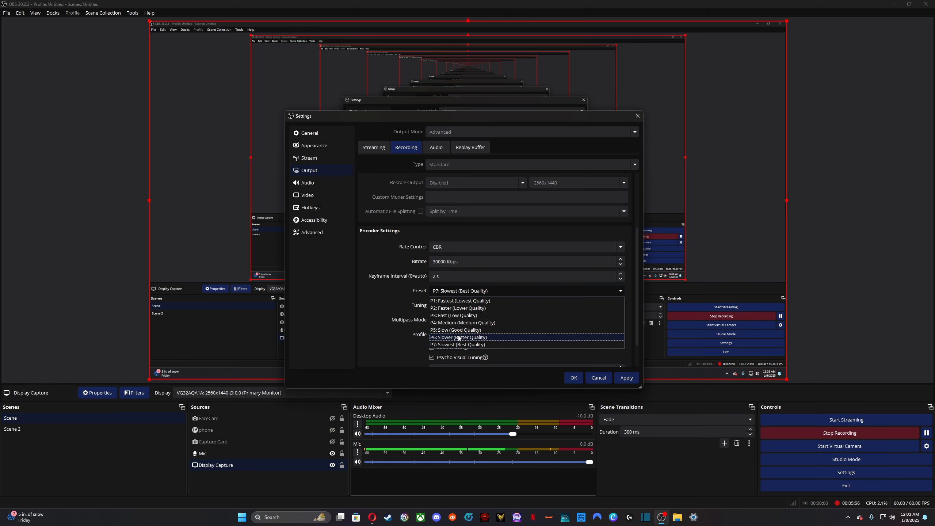
pyautogui.click(459, 346)
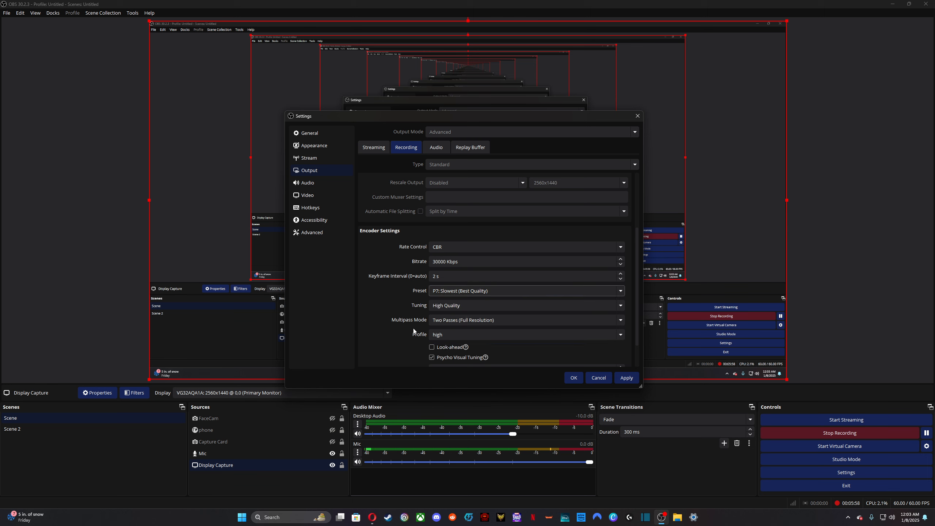
pyautogui.click(457, 310)
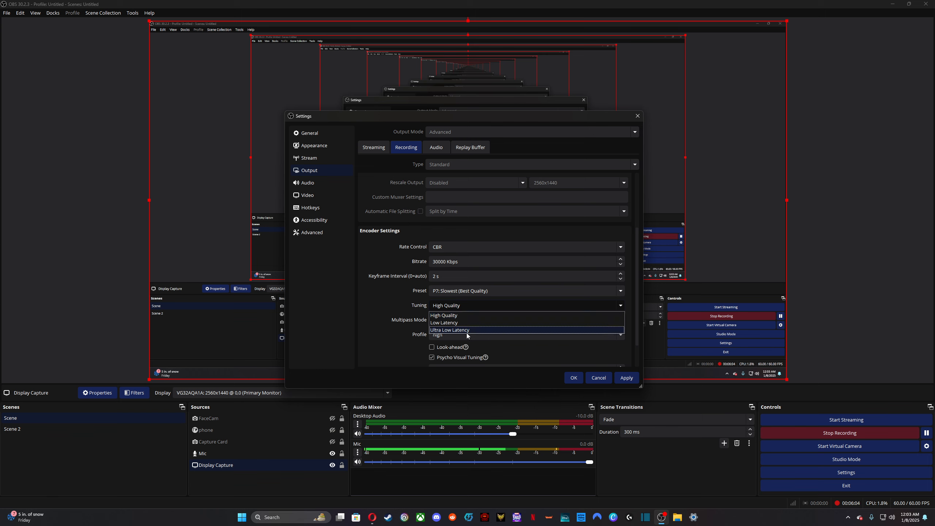
pyautogui.click(460, 317)
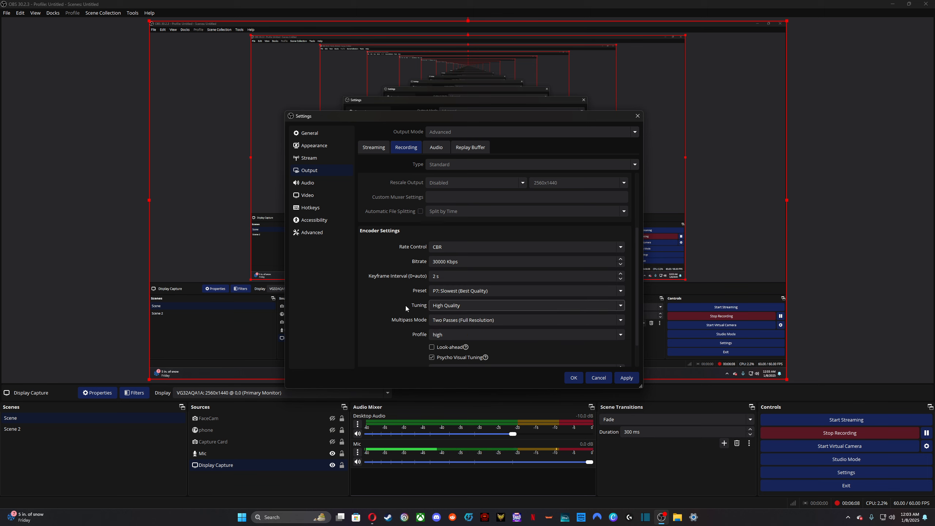
# Choose Two Passes (Full Resolution) as the recording encoder's multipass mode and check the remaining encoder options.
pyautogui.click(488, 321)
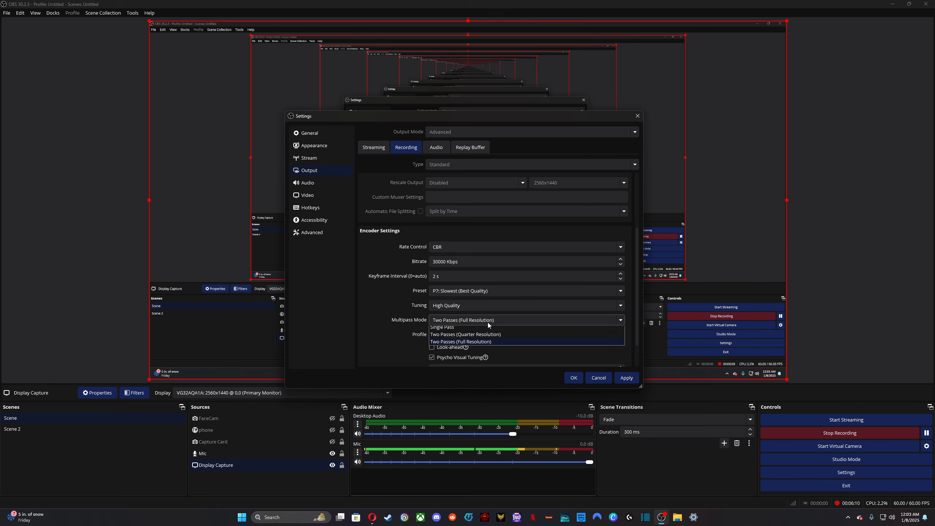
pyautogui.click(471, 345)
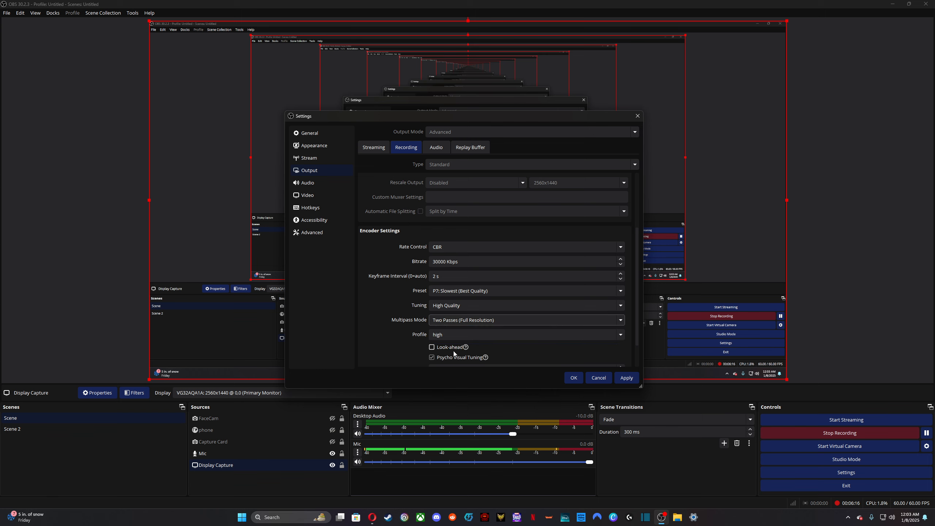
pyautogui.scroll(-2, 484, 345)
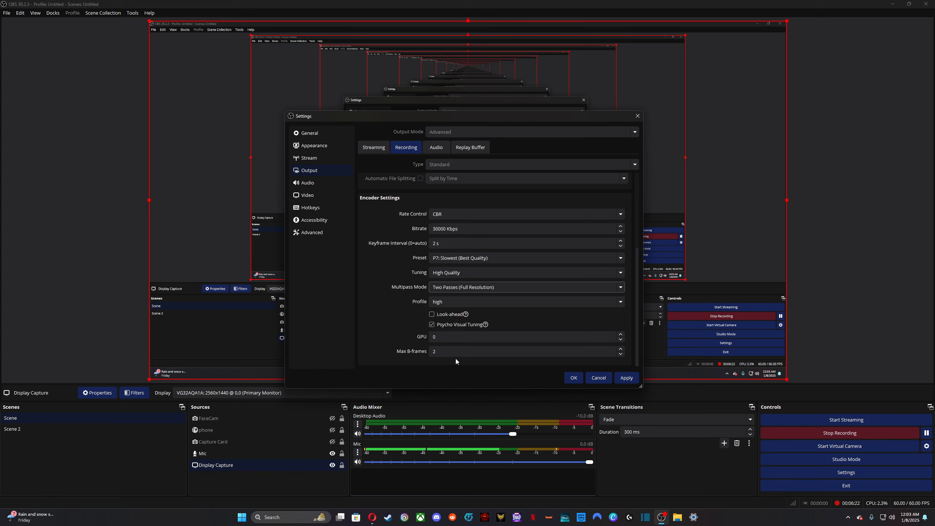
# Go to the audio settings and choose VY249HF (NVIDIA High Definition Audio) as the Desktop Audio device.
pyautogui.click(311, 182)
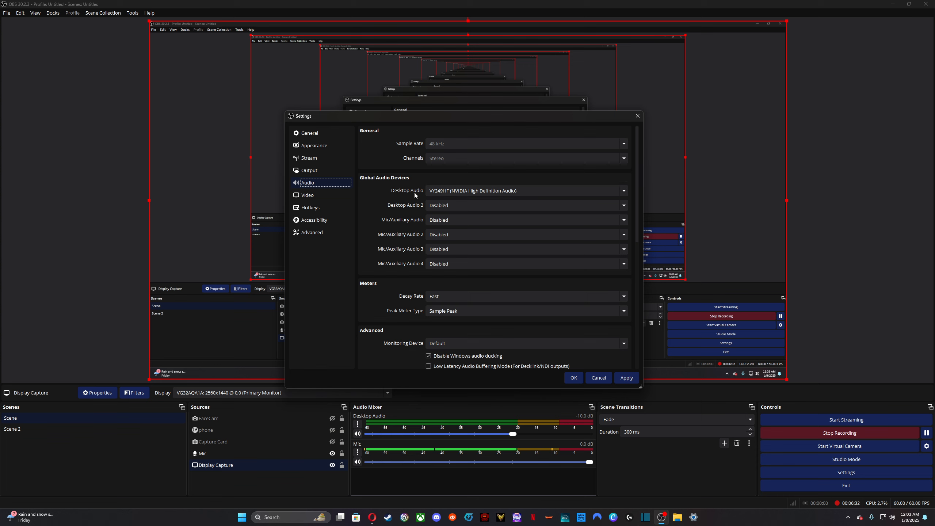
pyautogui.click(454, 192)
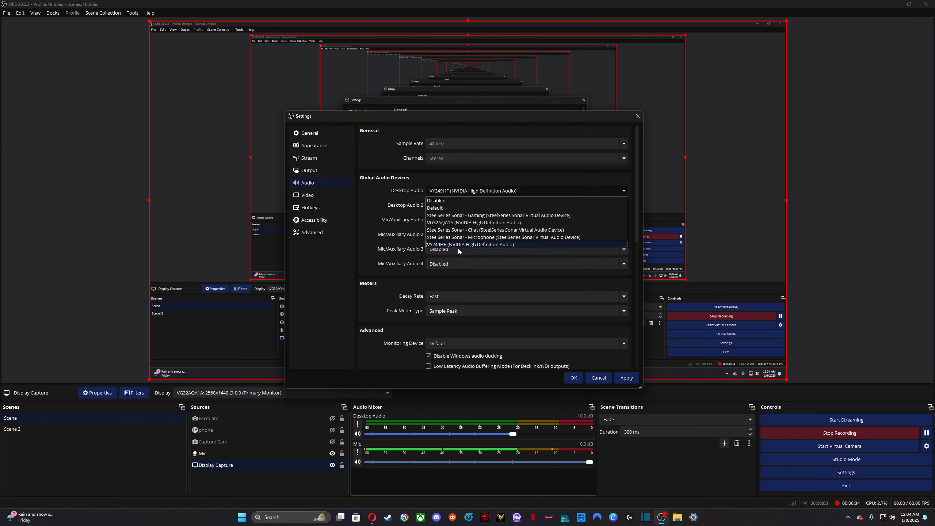
pyautogui.click(469, 245)
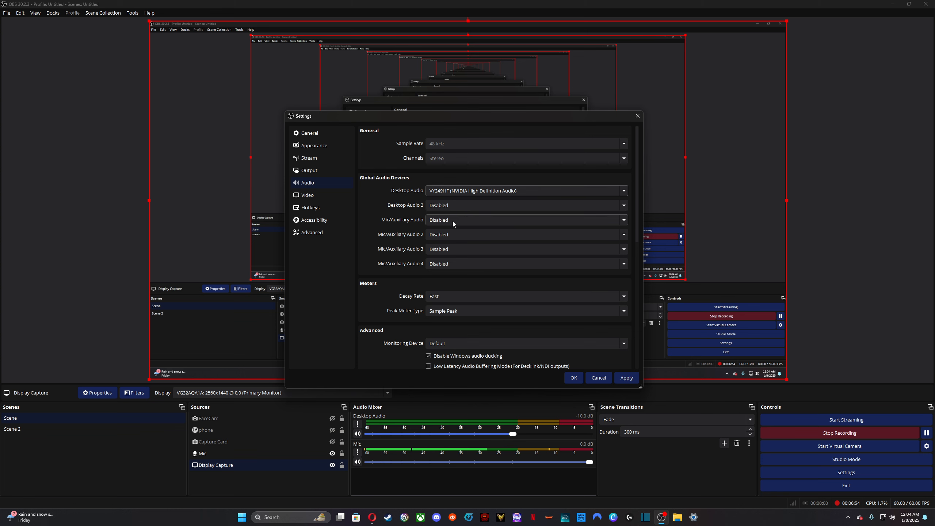
# Check the video settings and the recording and scene-switching hotkeys, and save all pending settings changes.
pyautogui.click(326, 195)
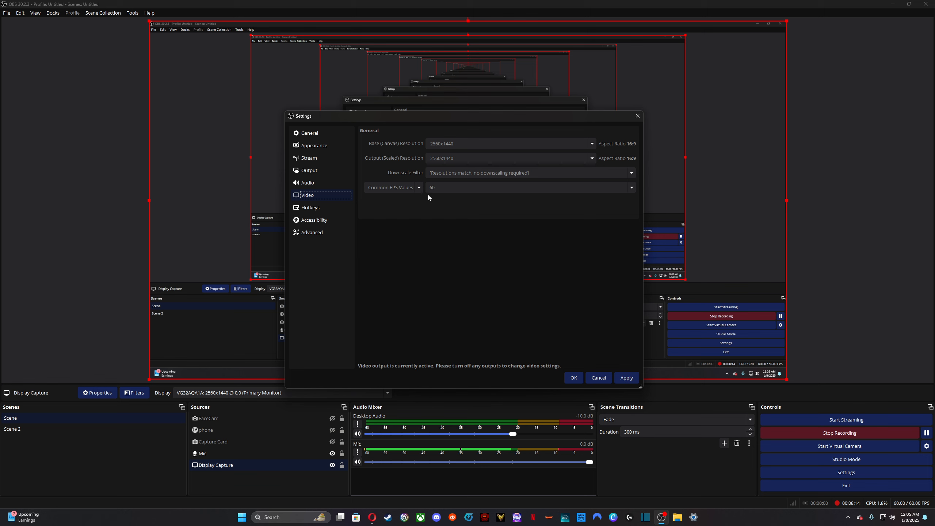
pyautogui.click(320, 207)
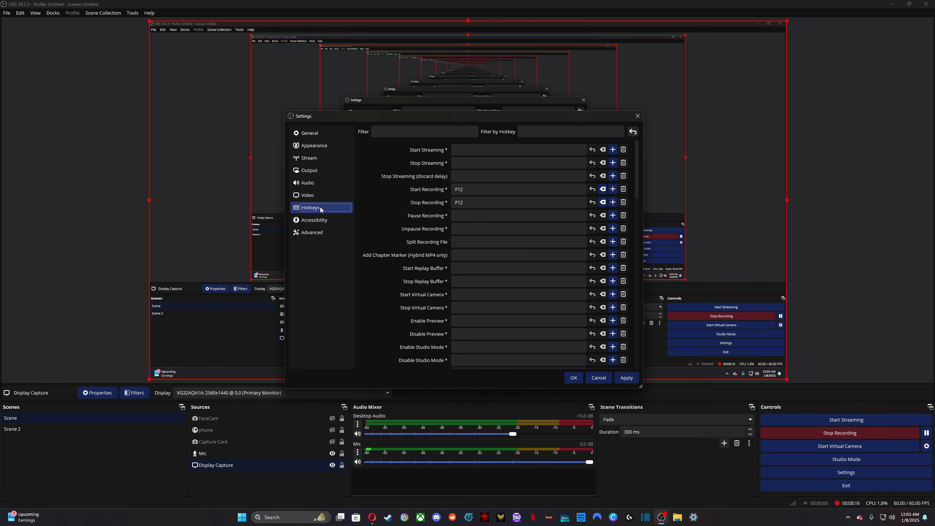
pyautogui.scroll(-20, 432, 199)
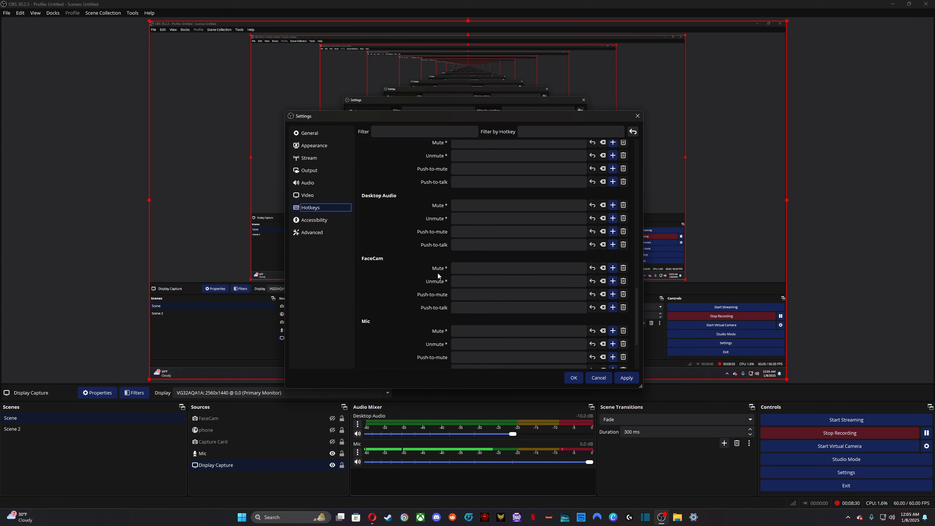
pyautogui.scroll(-2, 431, 275)
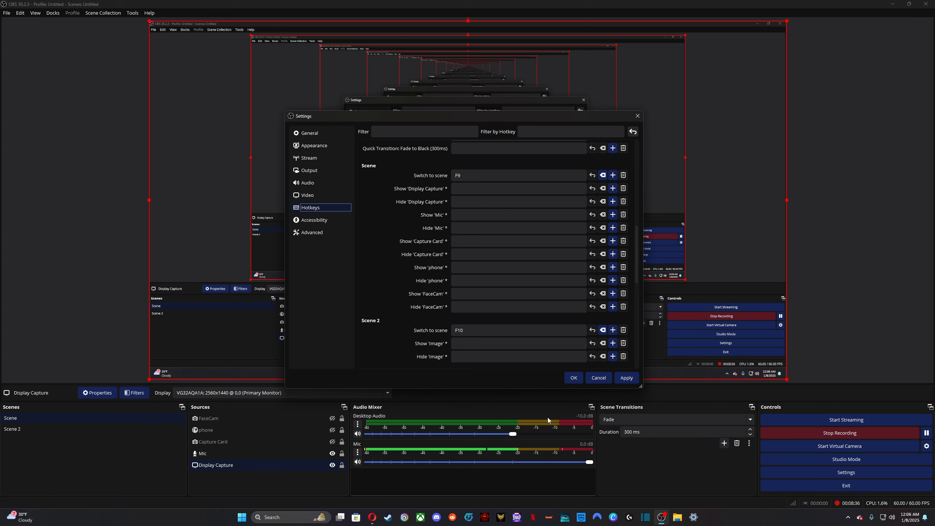
pyautogui.click(626, 378)
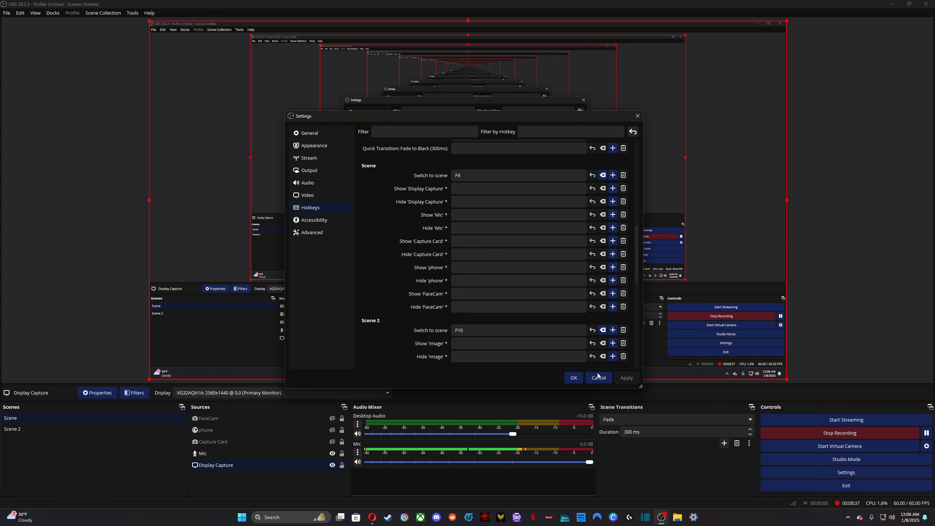
pyautogui.click(573, 377)
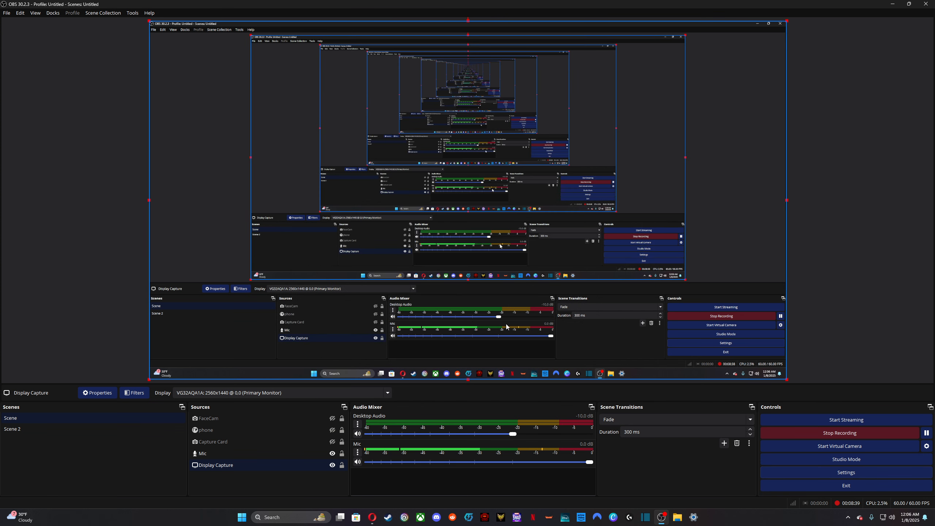
pyautogui.click(142, 416)
pyautogui.click(202, 264)
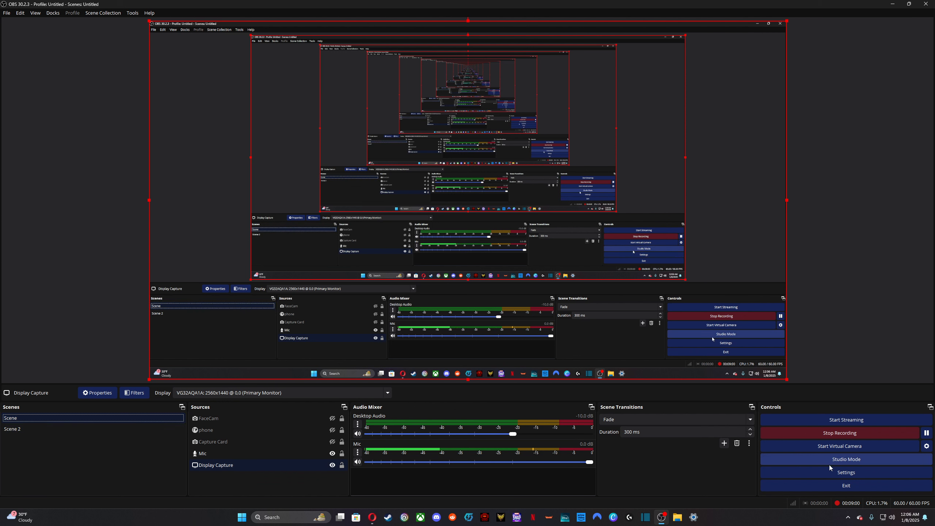
# Reopen the settings to review the accessibility colors and the advanced video and recording options.
pyautogui.click(860, 472)
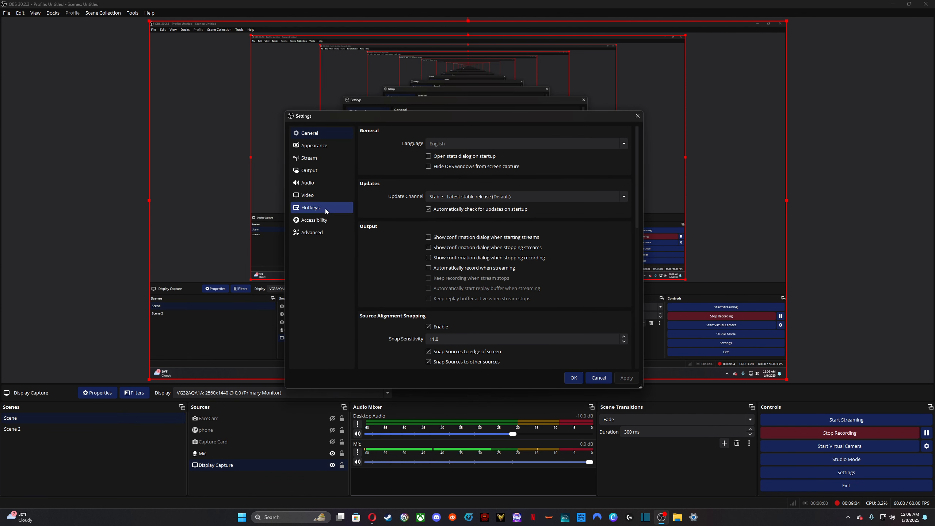
pyautogui.click(317, 221)
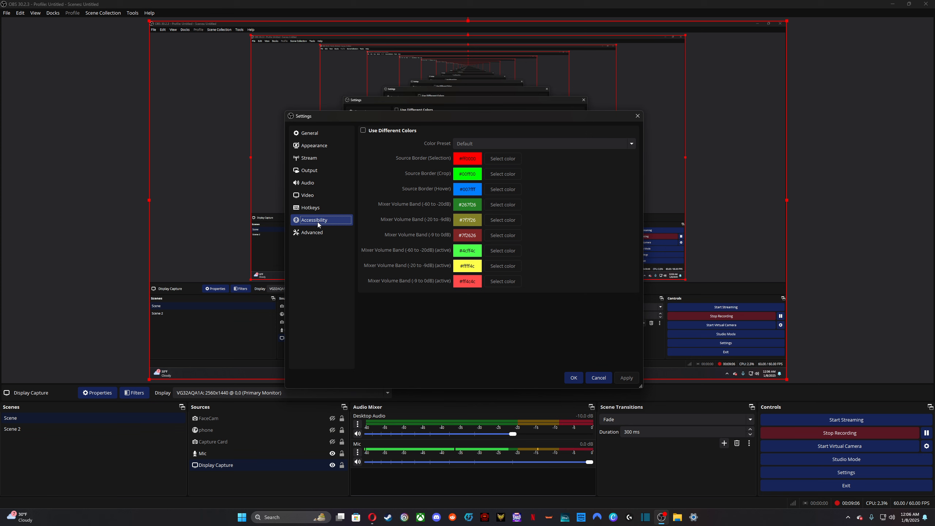
pyautogui.click(312, 233)
pyautogui.scroll(-3, 438, 195)
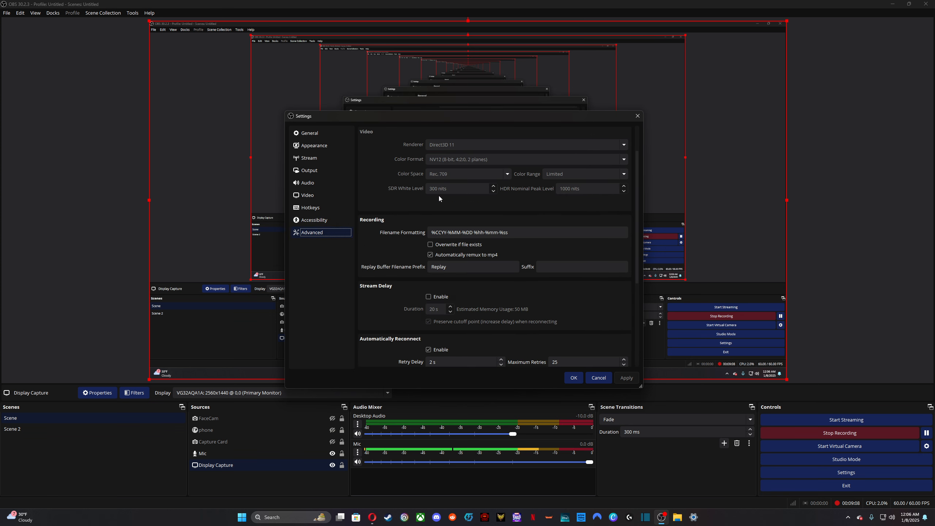
pyautogui.scroll(3, 438, 198)
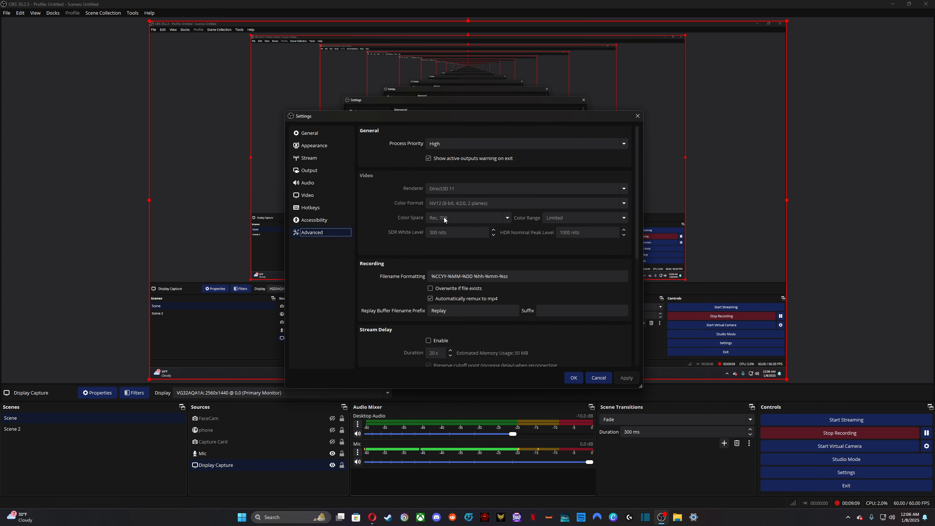
pyautogui.click(573, 378)
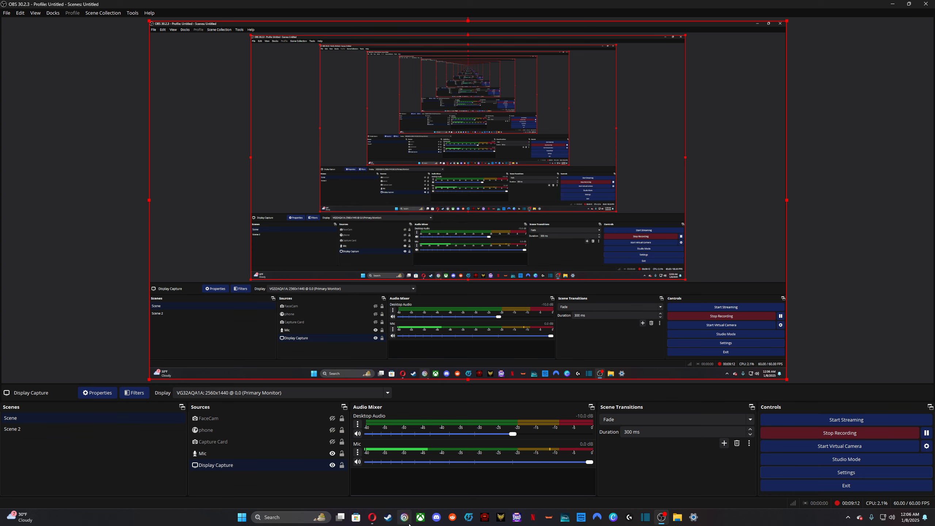
# Switch to the Opera browser, leave full screen and close the MARVEL RIVALS stream video.
pyautogui.moveTo(371, 517)
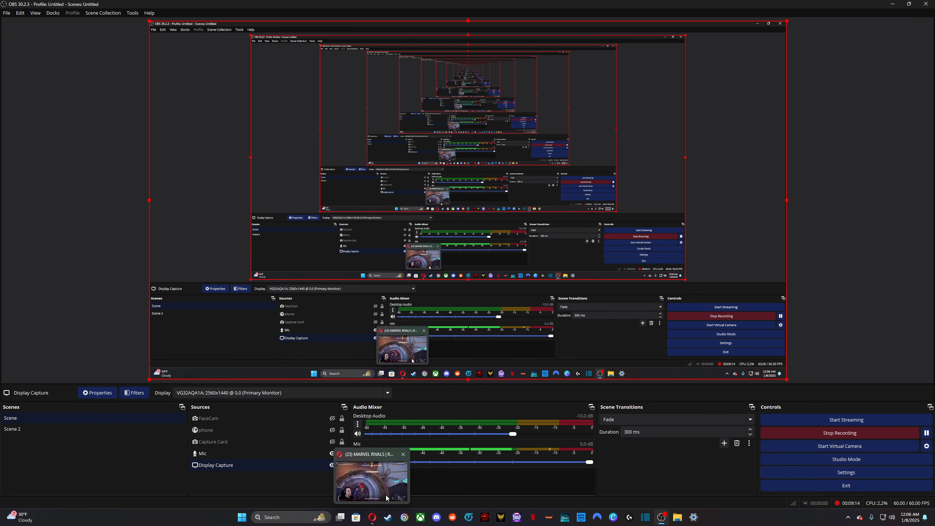
pyautogui.click(405, 475)
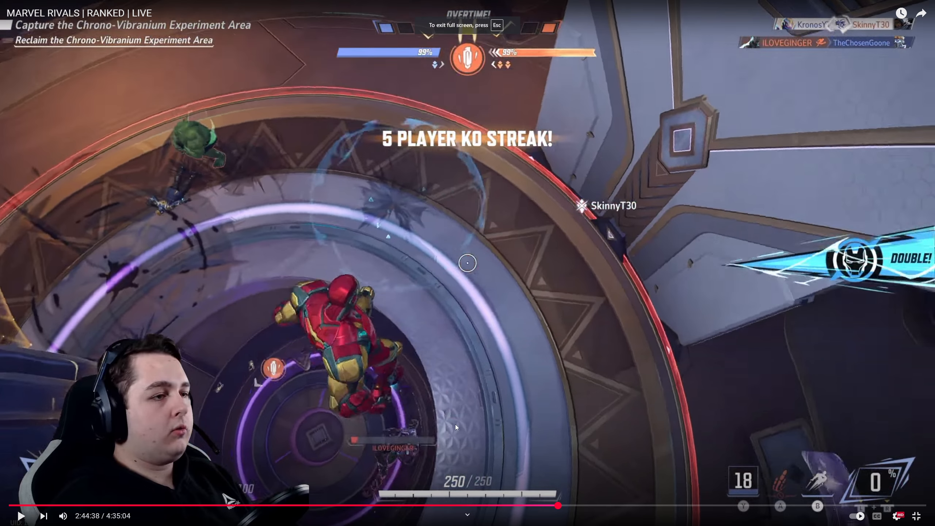
pyautogui.click(916, 516)
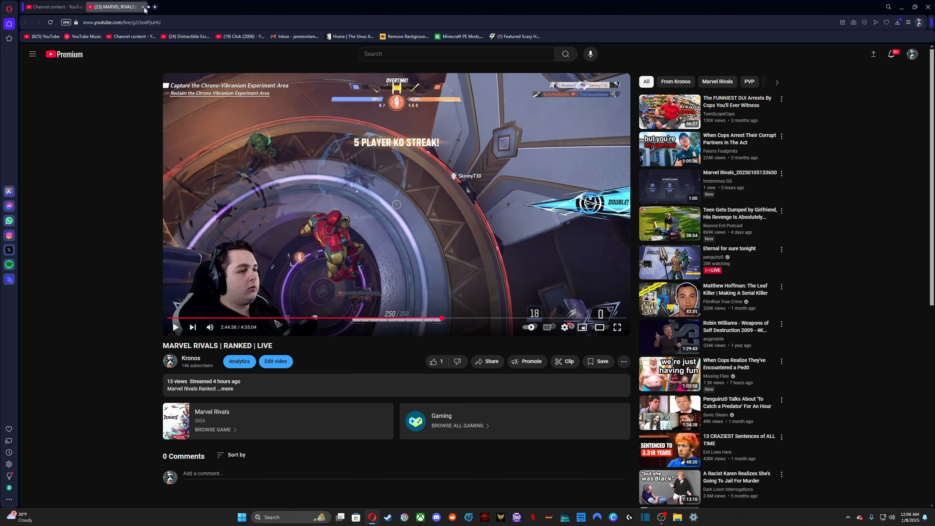
pyautogui.click(143, 7)
# Go live from YouTube Studio and start creating a new stream key in the stream settings.
pyautogui.click(890, 55)
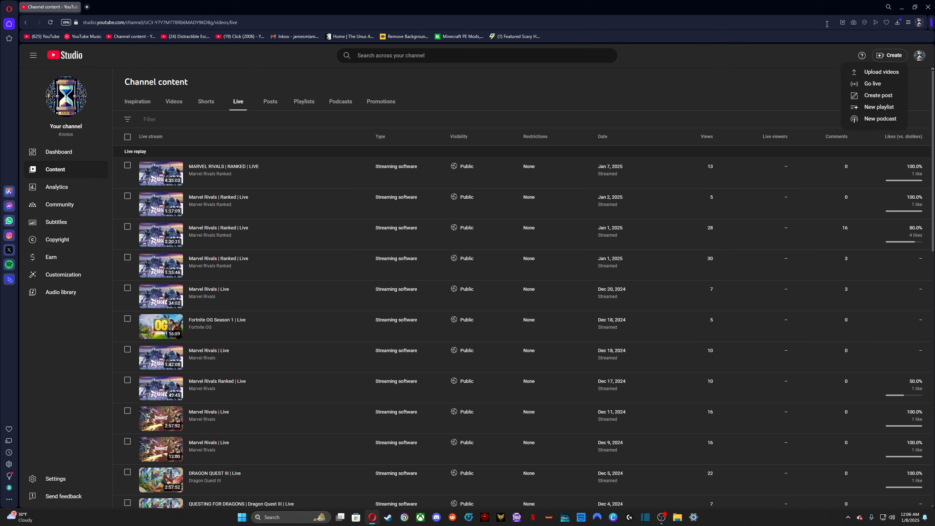
pyautogui.click(880, 84)
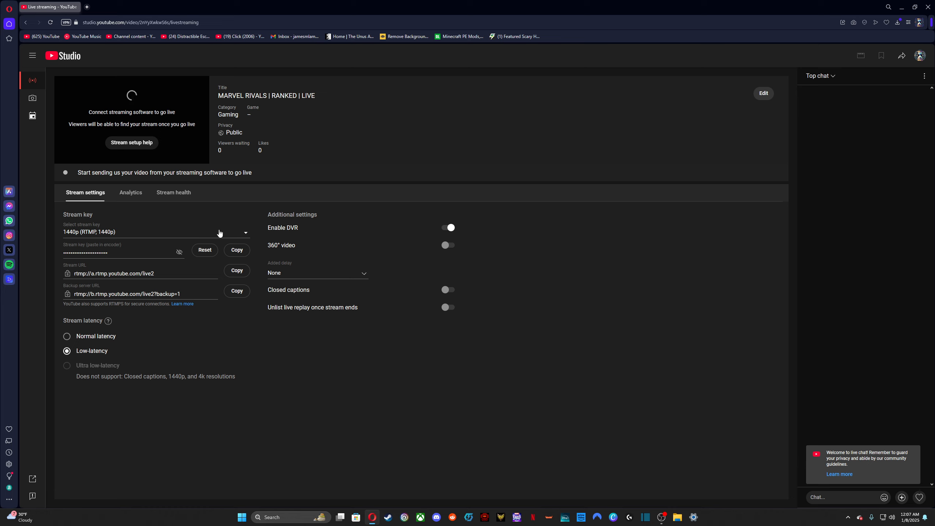
pyautogui.click(245, 233)
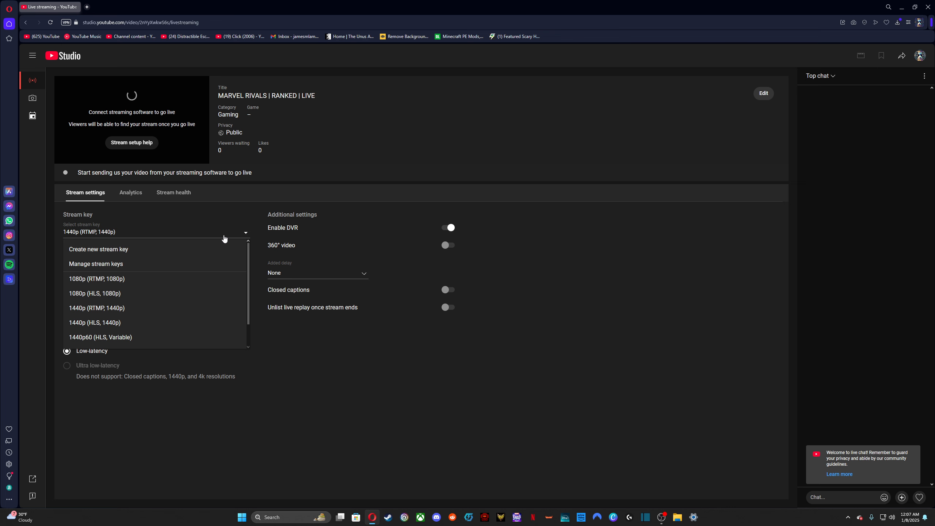
pyautogui.click(93, 250)
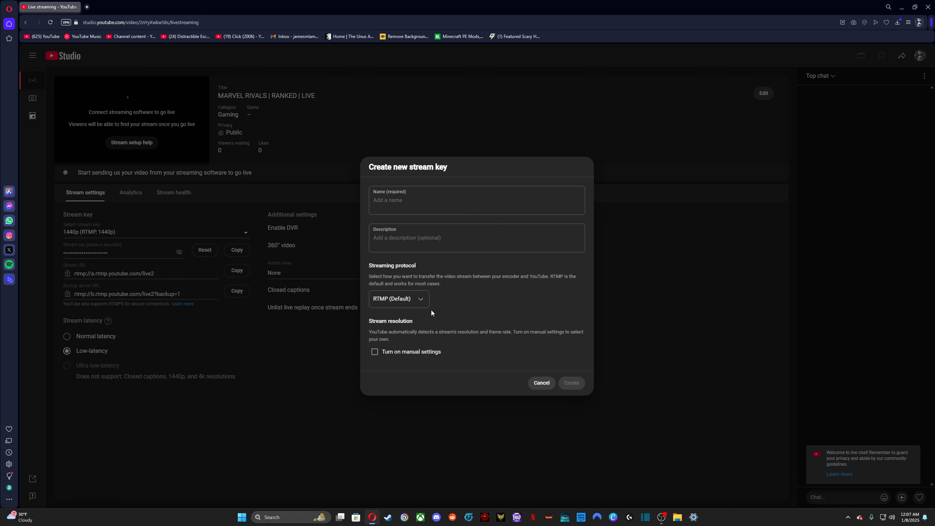
# Set the new stream key to manual settings with 1440p (6 Mbps - 13Mbps) resolution and the 60 fps option, keeping the RTMP protocol.
pyautogui.click(391, 298)
pyautogui.click(384, 354)
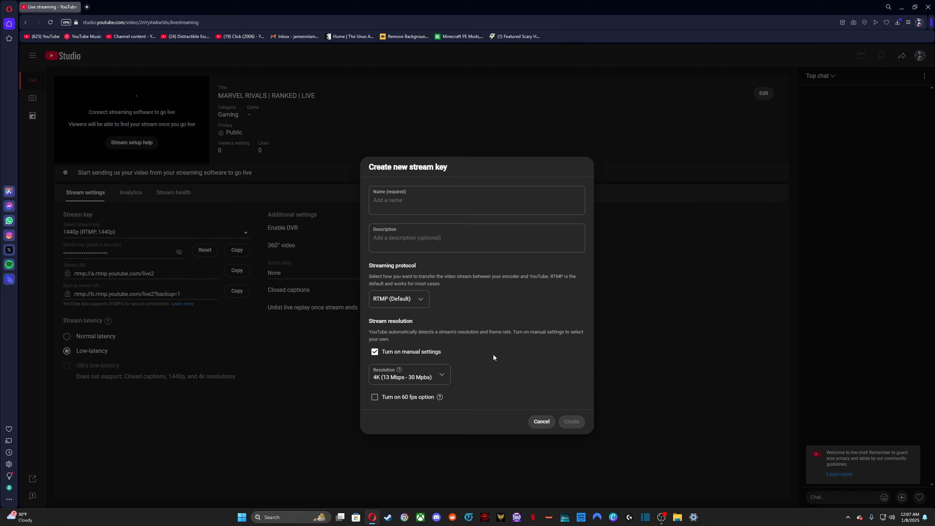
pyautogui.click(441, 373)
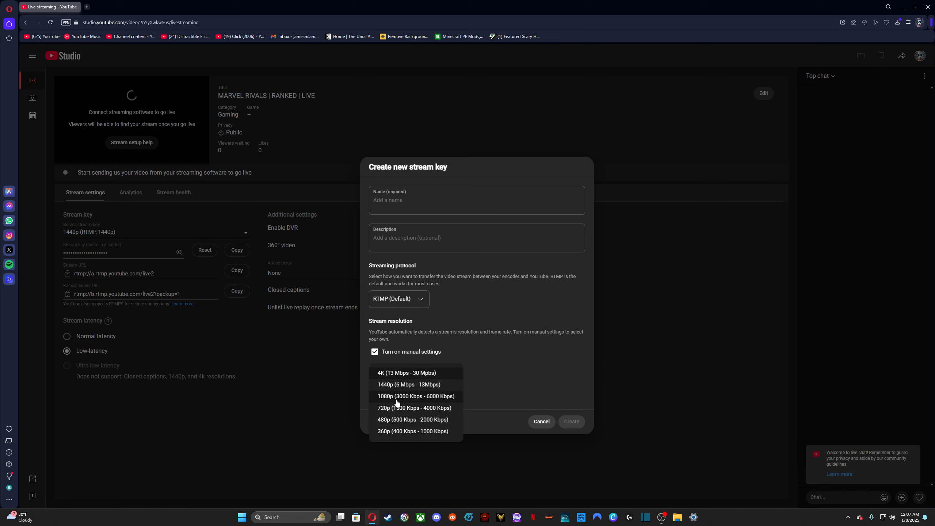
pyautogui.click(403, 385)
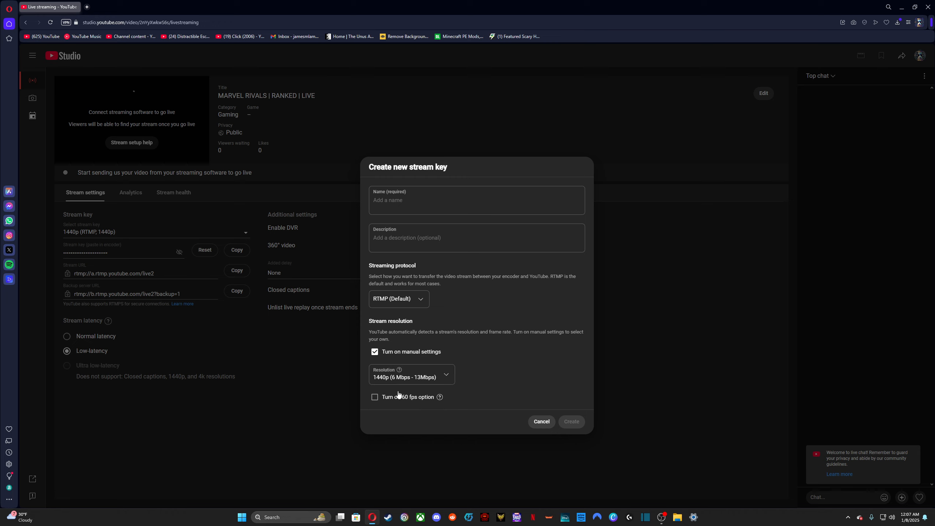
pyautogui.click(375, 398)
pyautogui.click(435, 380)
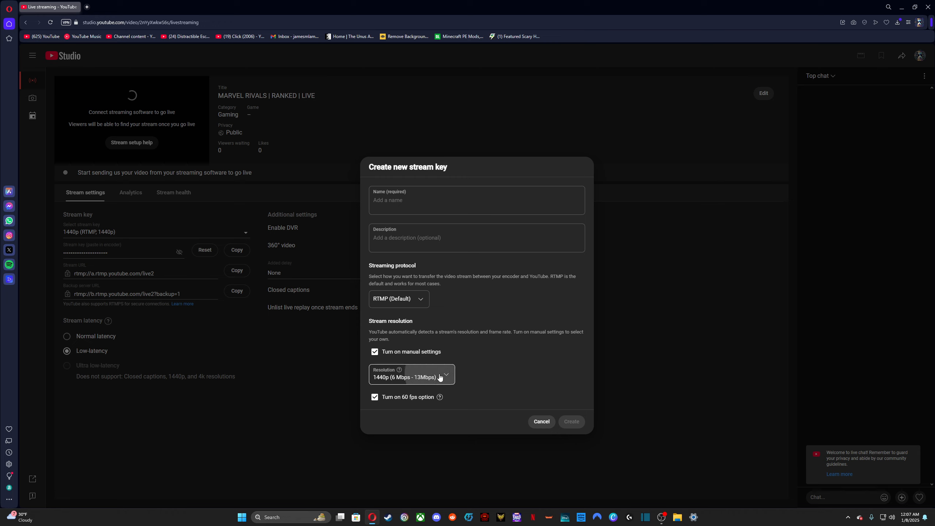
pyautogui.click(422, 385)
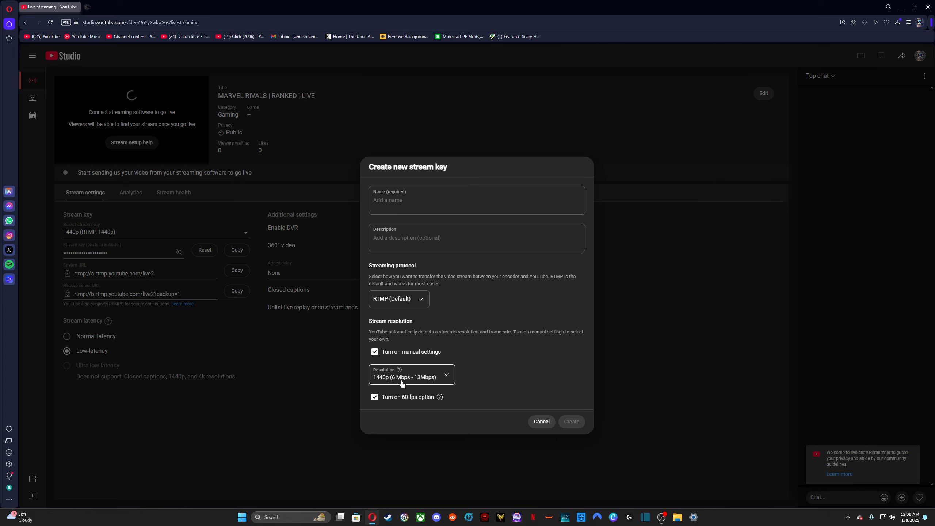
# Cancel the creation of the new stream key and switch back to OBS.
pyautogui.hotkey('ctrl', 't')
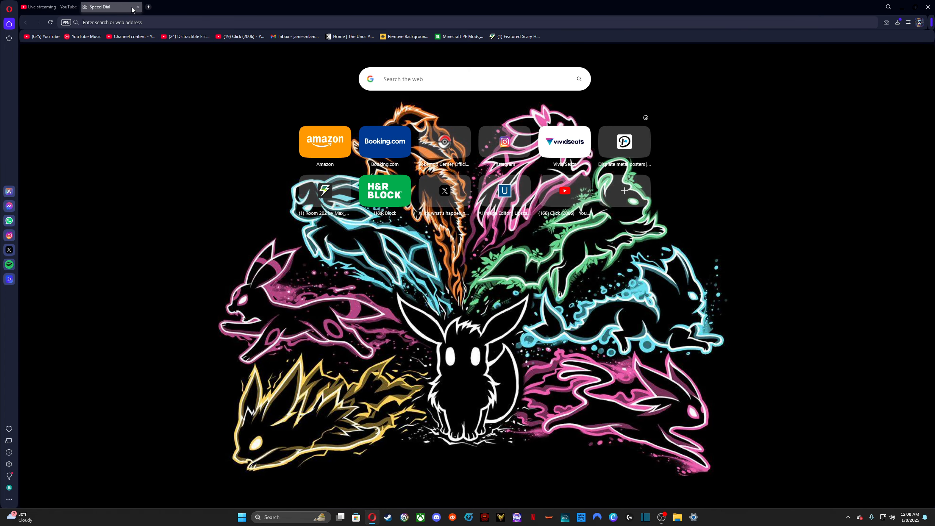
pyautogui.click(138, 7)
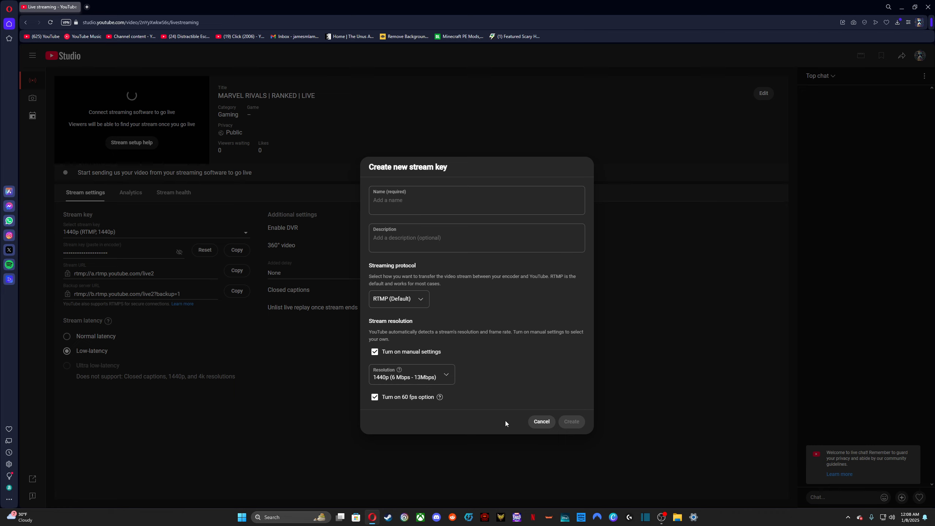
pyautogui.click(541, 421)
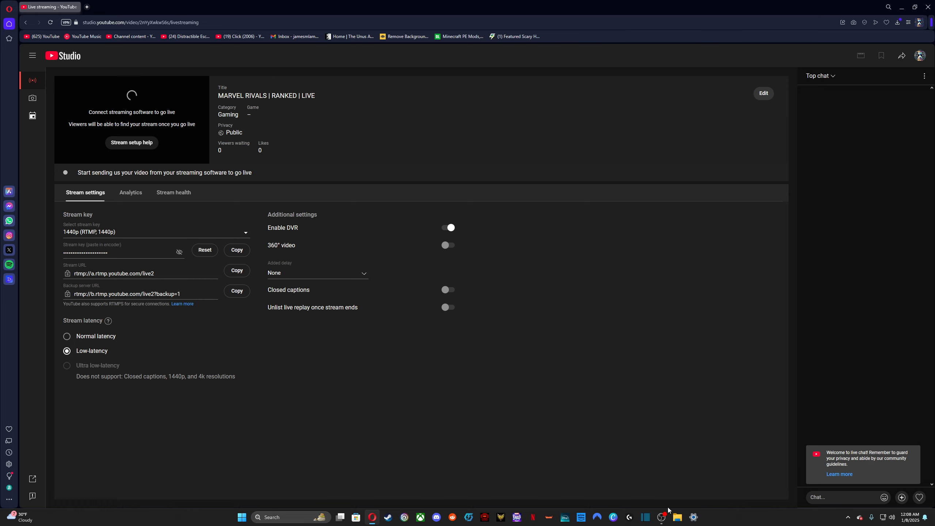
pyautogui.click(661, 517)
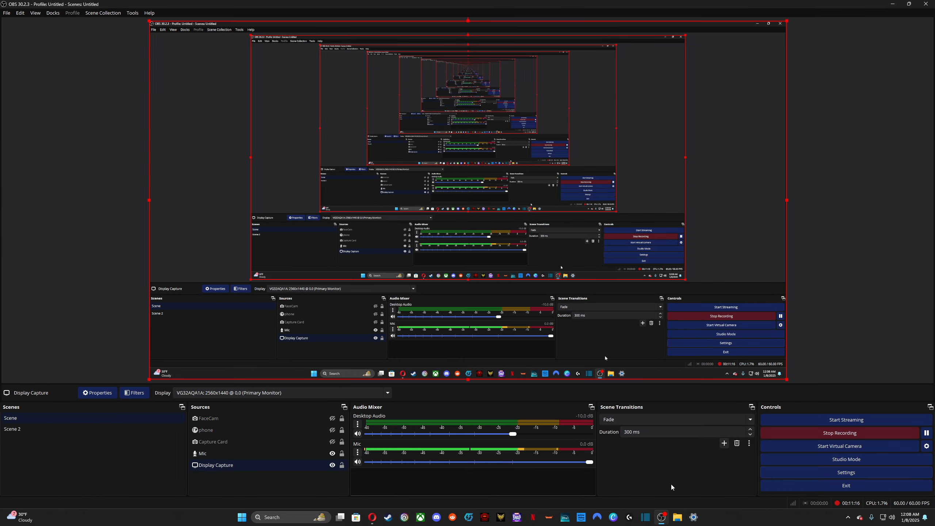